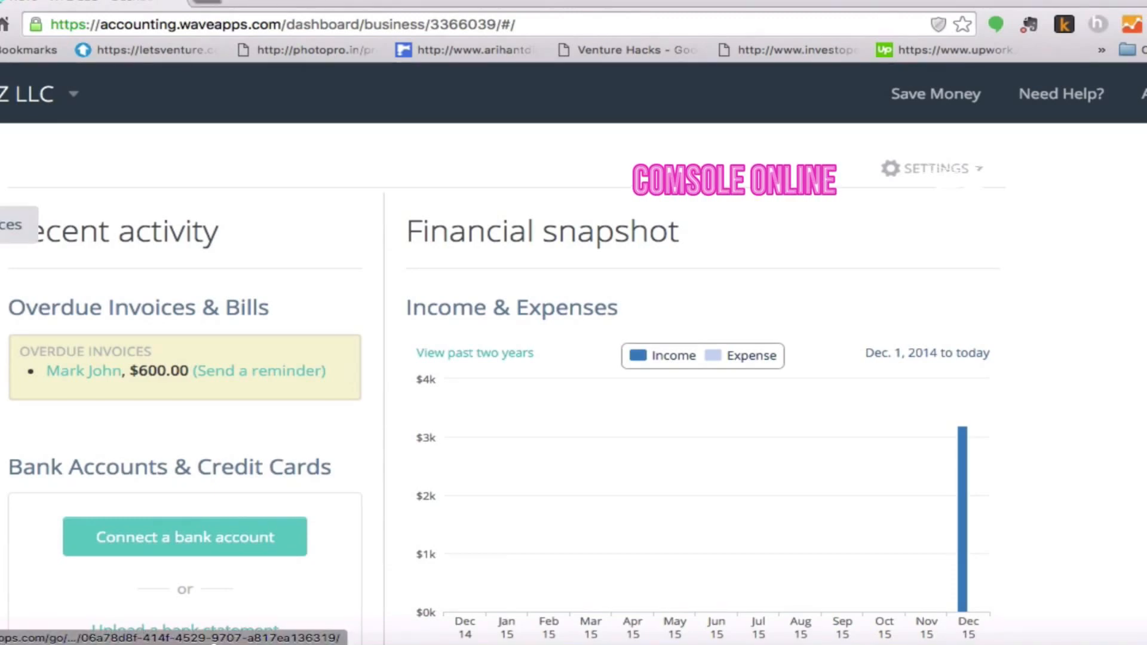
- Go to the invoices list and open Bill #100 for viewing
{"action": "left_click", "coordinate": [10, 225]}
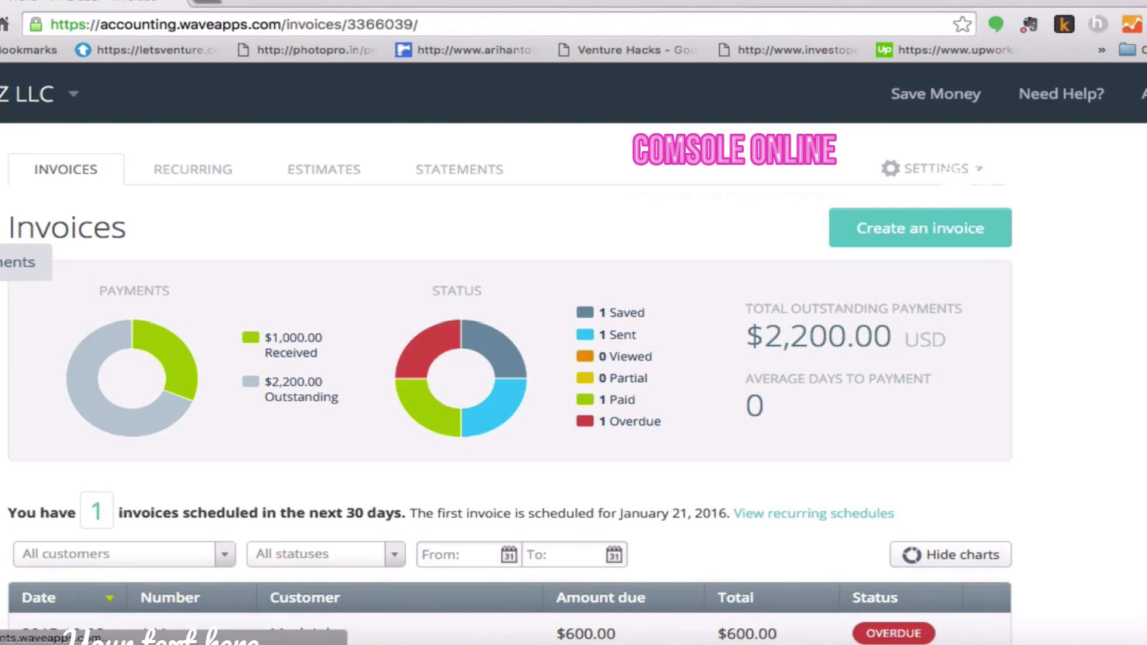
{"action": "left_click", "coordinate": [24, 262]}
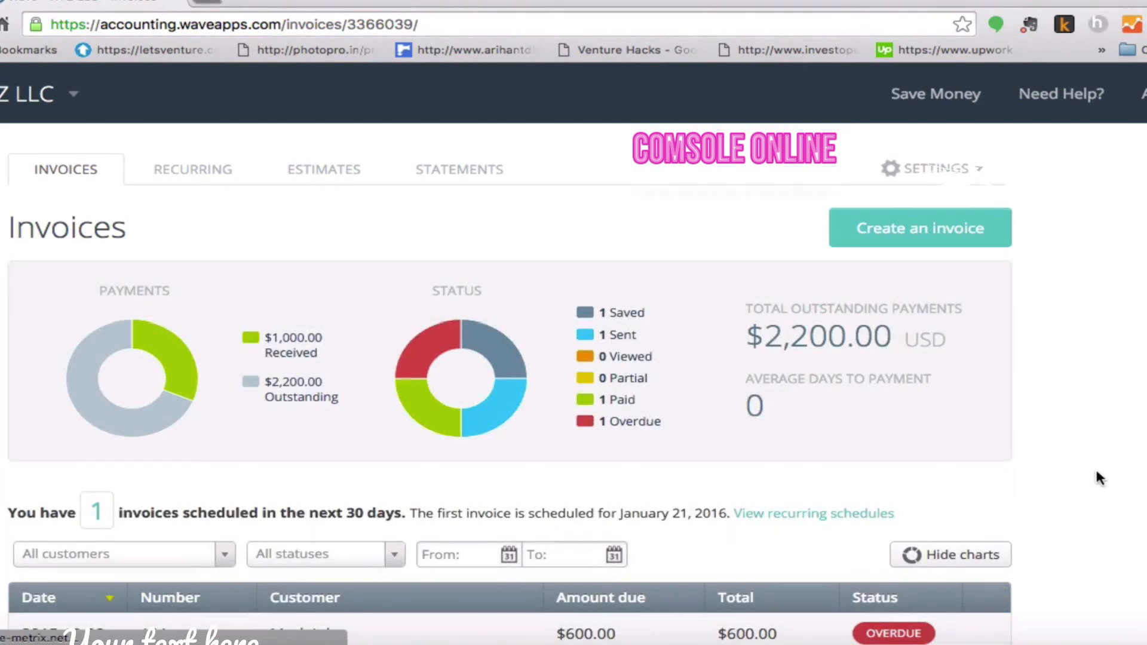
{"action": "scroll", "coordinate": [1099, 478], "scroll_direction": "down", "scroll_amount": 4}
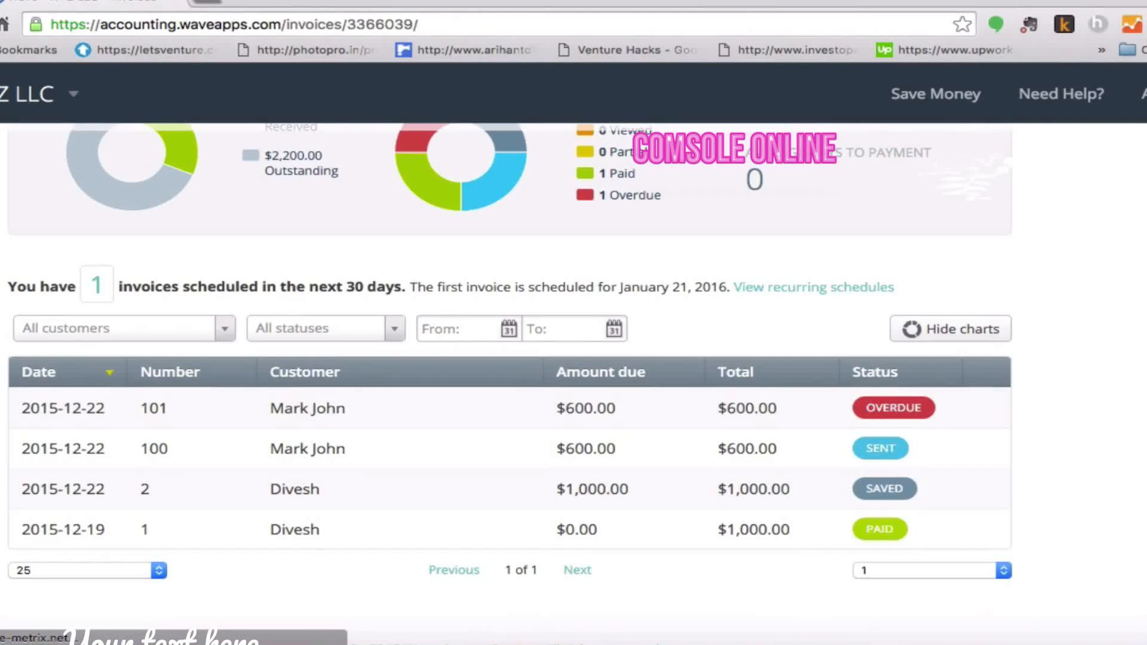
{"action": "left_click", "coordinate": [760, 453]}
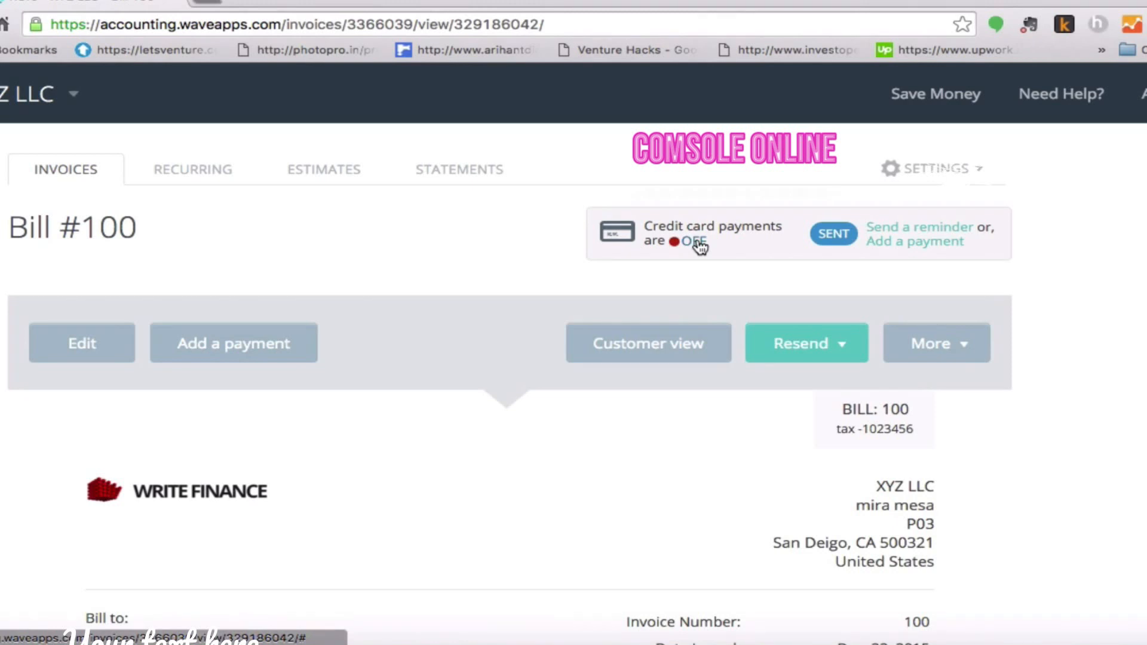
- Open Bill #100 for editing from its credit card payments status and review the customer and line items
{"action": "left_click", "coordinate": [700, 245]}
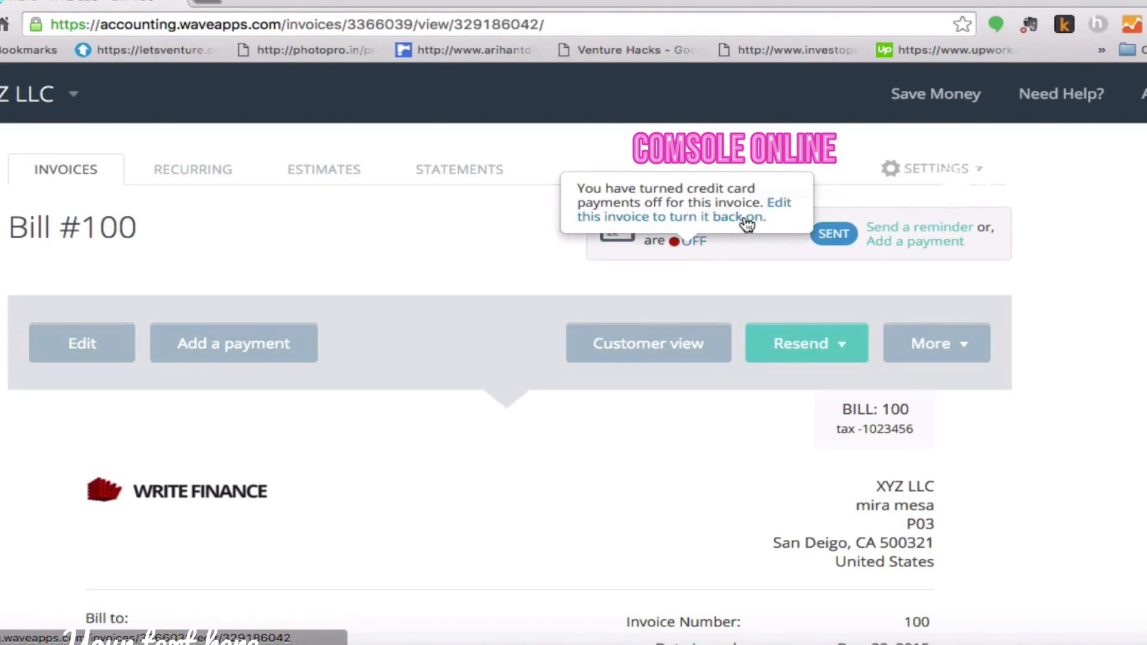
{"action": "left_click", "coordinate": [778, 205]}
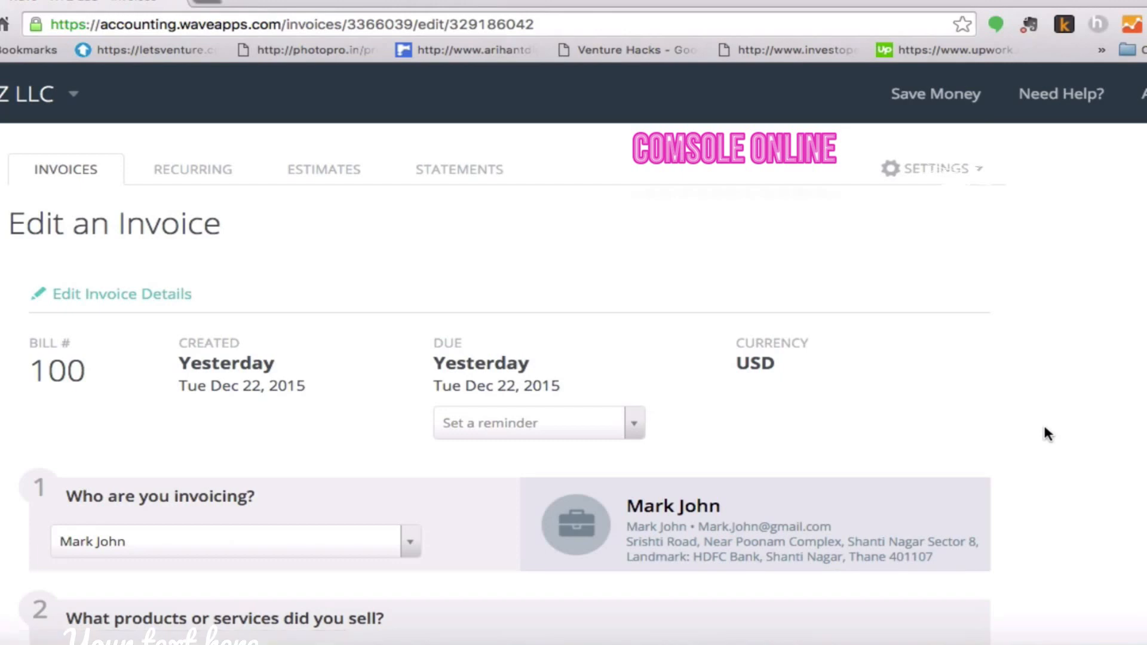
{"action": "scroll", "coordinate": [1046, 428], "scroll_direction": "down", "scroll_amount": 3}
{"action": "scroll", "coordinate": [574, 383], "scroll_direction": "down", "scroll_amount": 2}
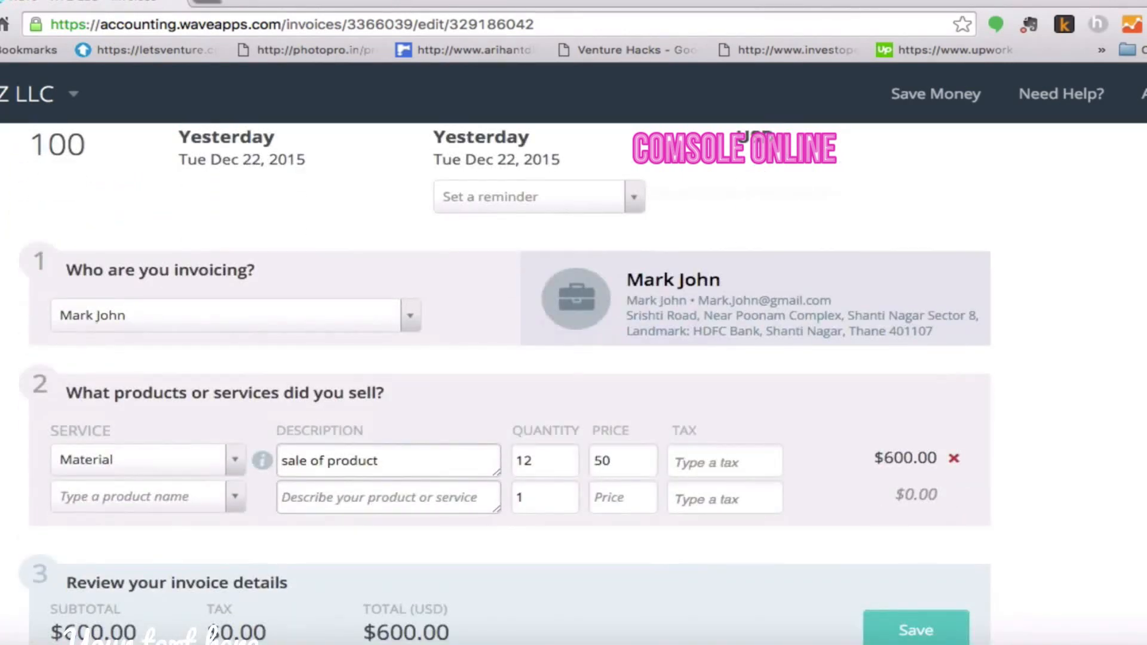
{"action": "scroll", "coordinate": [505, 388], "scroll_direction": "up", "scroll_amount": 1}
{"action": "scroll", "coordinate": [1045, 427], "scroll_direction": "up", "scroll_amount": 3}
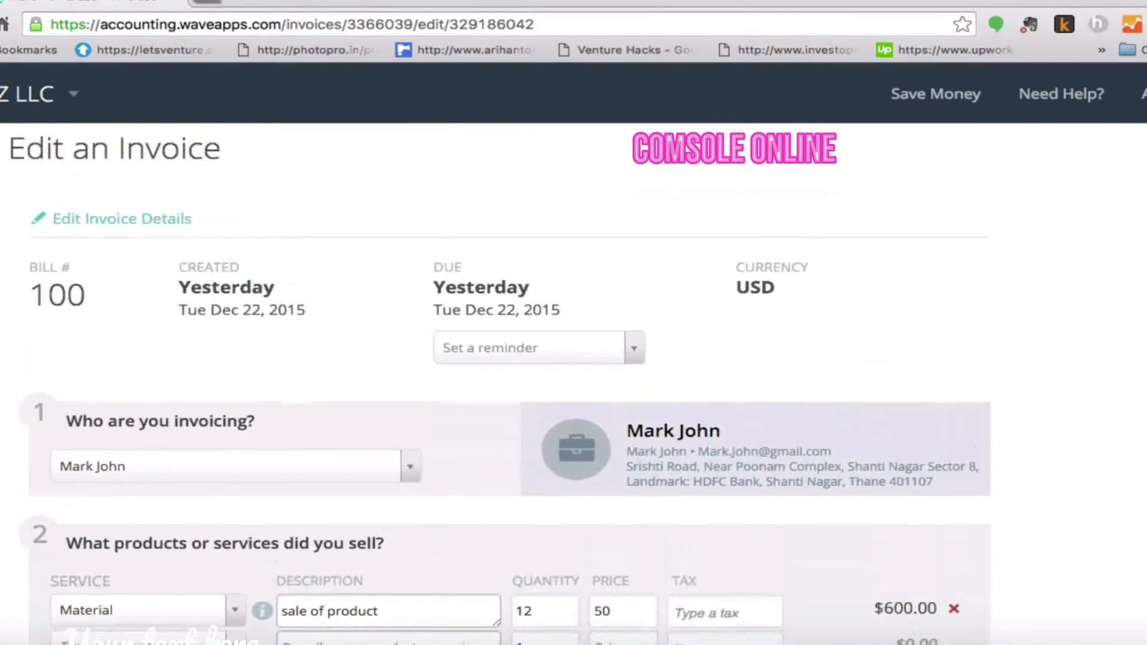
- Turn off Disable credit card payments in the invoice details of Bill #100 and save the invoice
{"action": "left_click", "coordinate": [129, 219]}
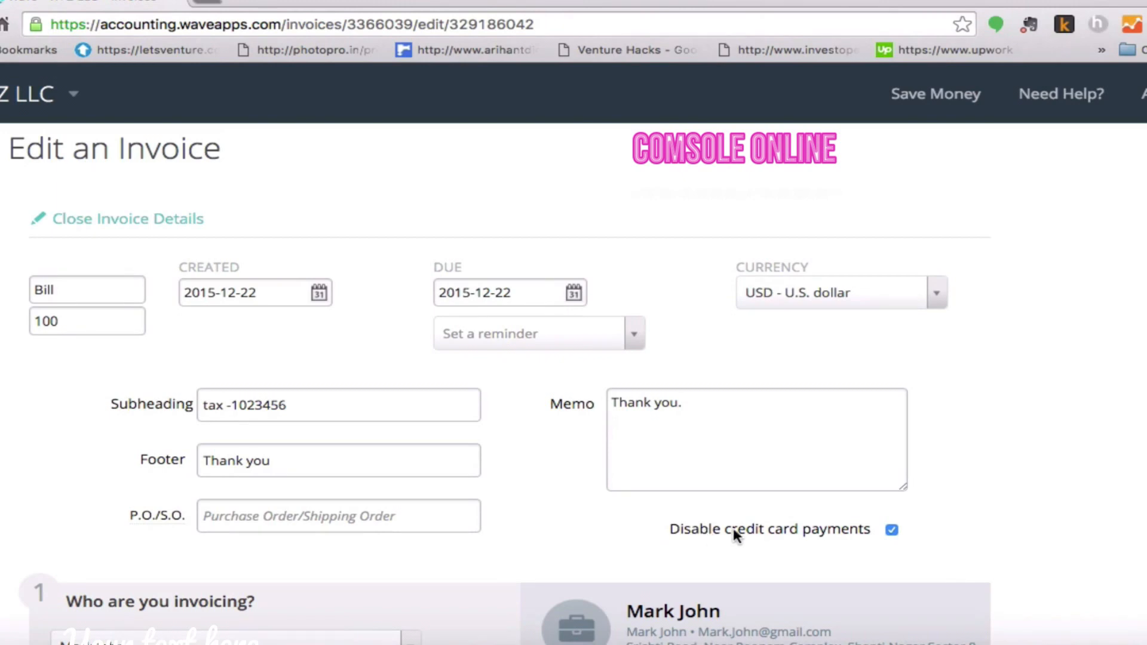
{"action": "left_click", "coordinate": [891, 531]}
{"action": "scroll", "coordinate": [1100, 534], "scroll_direction": "down", "scroll_amount": 3}
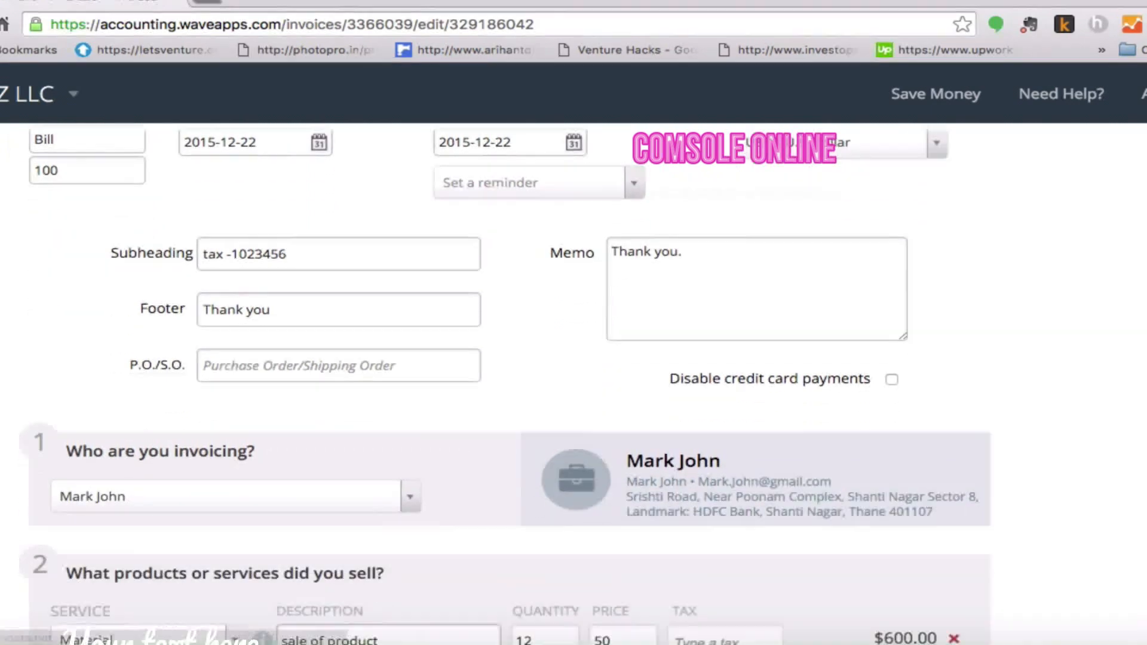
{"action": "scroll", "coordinate": [506, 376], "scroll_direction": "down", "scroll_amount": 5}
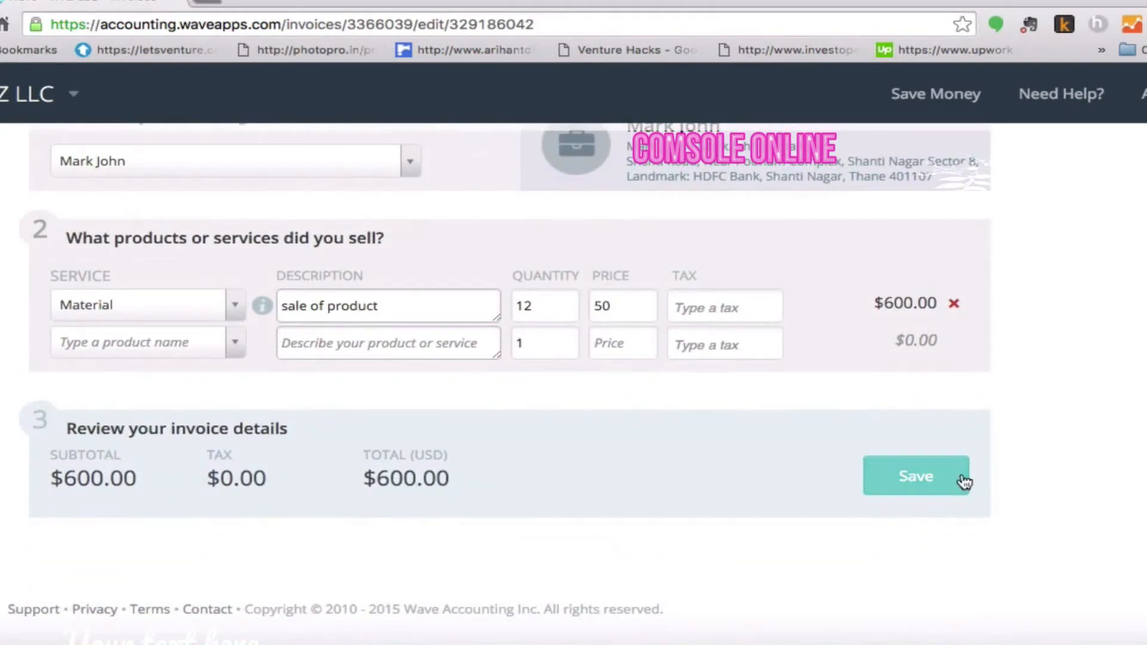
{"action": "left_click", "coordinate": [941, 479]}
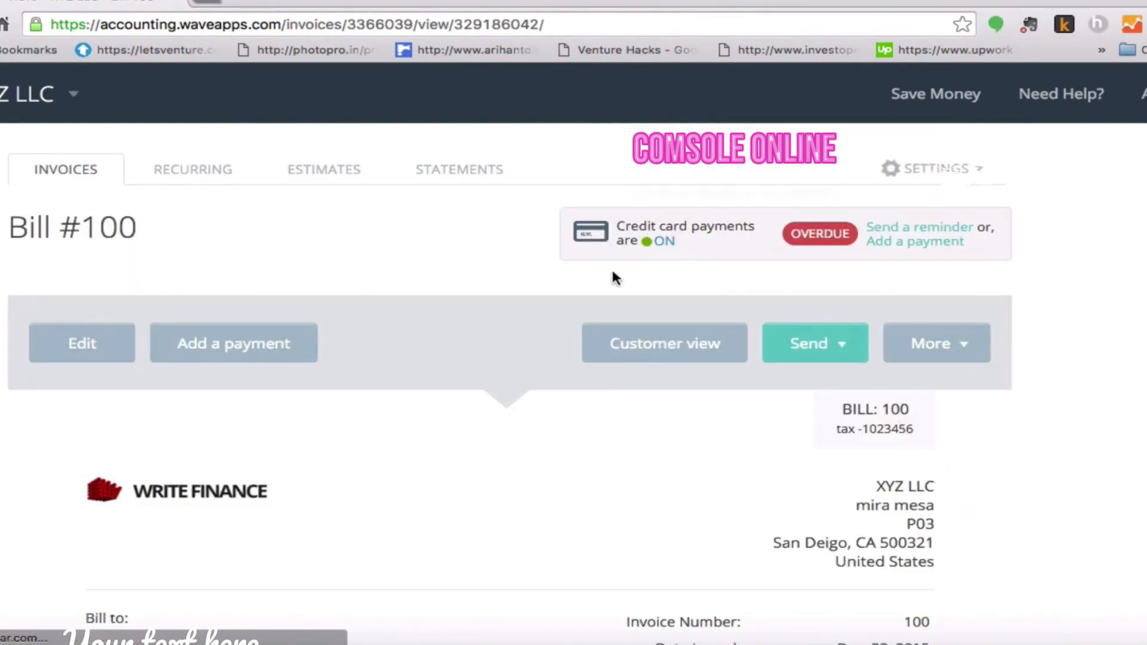
- Preview the customer's web copy of Bill #100, examine its card payment form and invoice contents, and return to the bill
{"action": "left_click", "coordinate": [696, 350]}
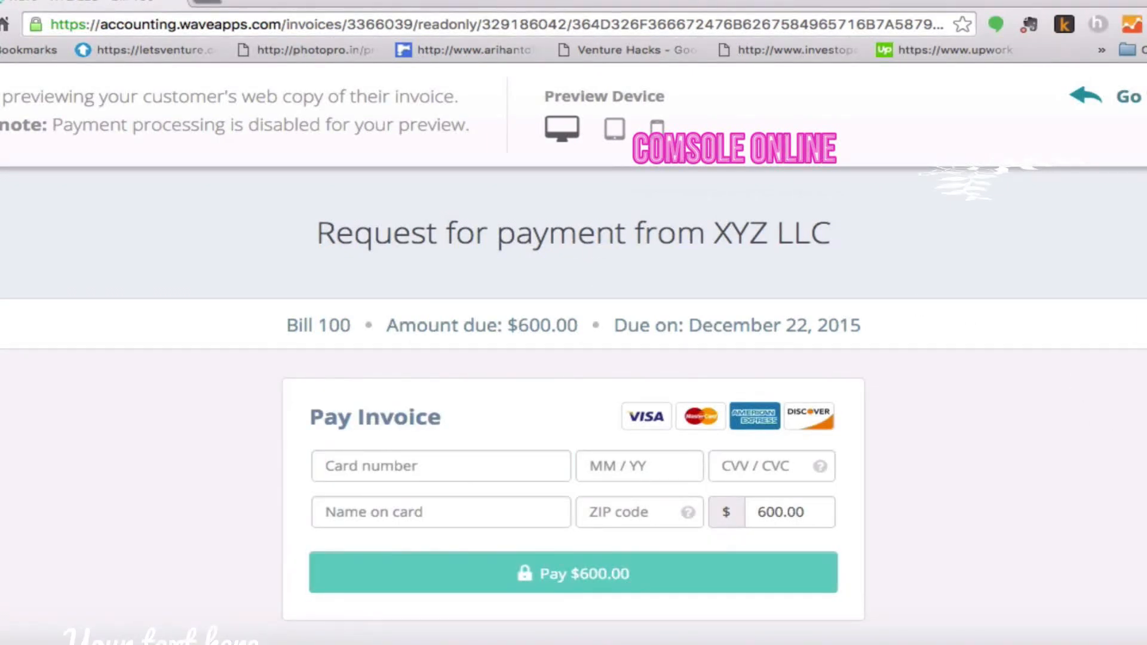
{"action": "scroll", "coordinate": [573, 412], "scroll_direction": "down", "scroll_amount": 5}
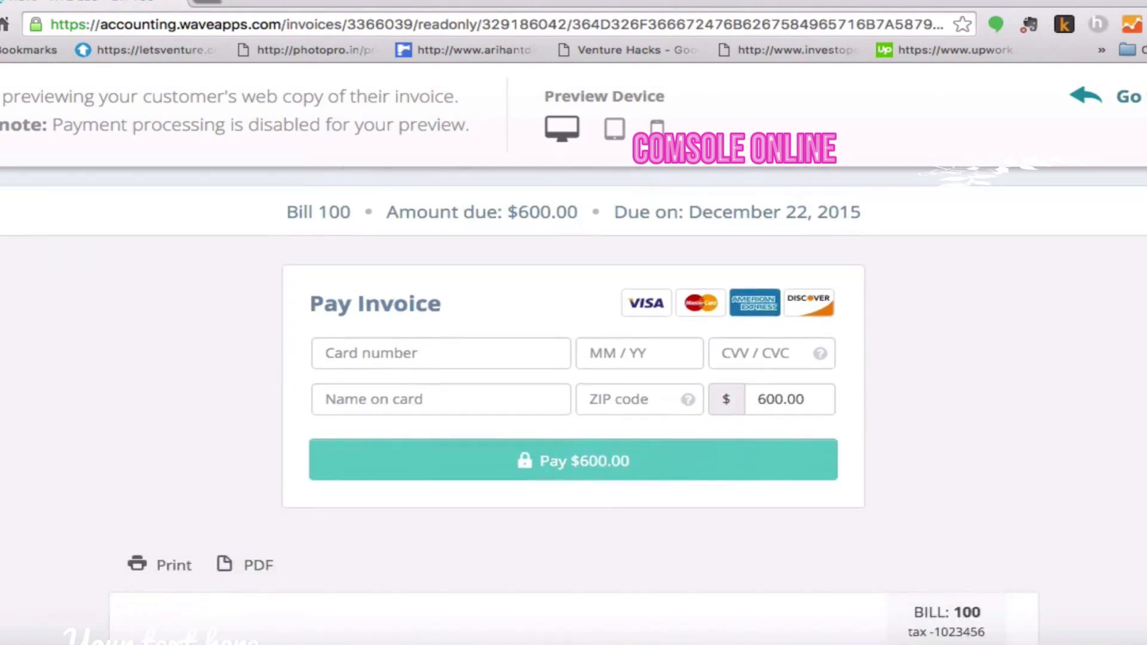
{"action": "scroll", "coordinate": [574, 407], "scroll_direction": "down", "scroll_amount": 10}
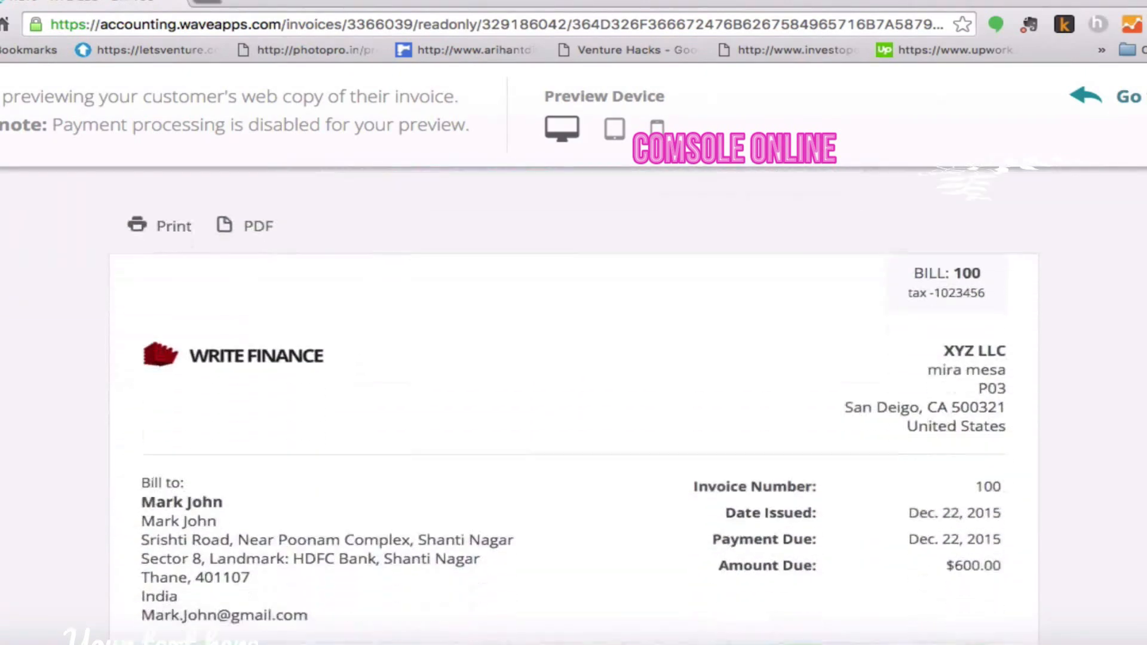
{"action": "scroll", "coordinate": [573, 407], "scroll_direction": "down", "scroll_amount": 1}
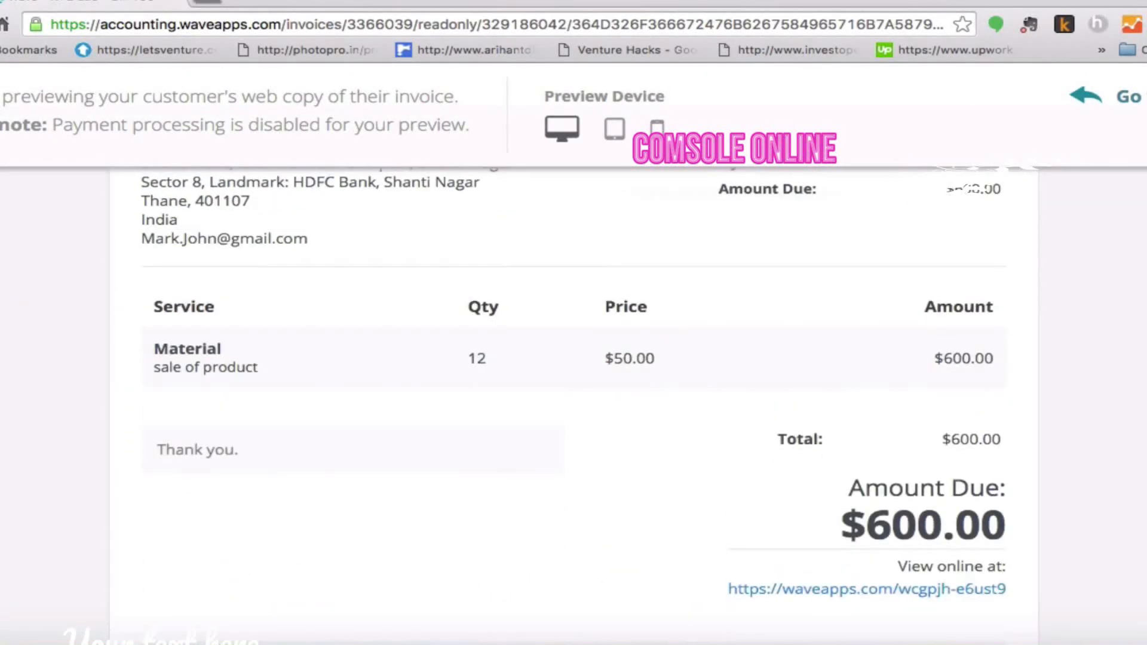
{"action": "scroll", "coordinate": [574, 406], "scroll_direction": "up", "scroll_amount": 15}
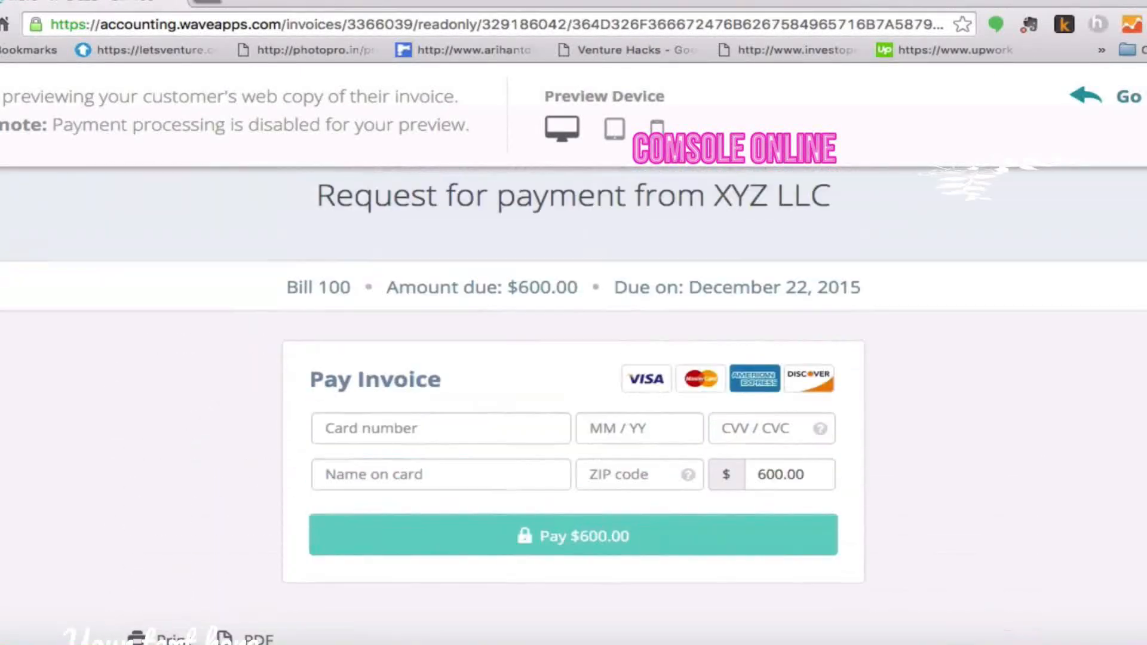
{"action": "left_click", "coordinate": [424, 432]}
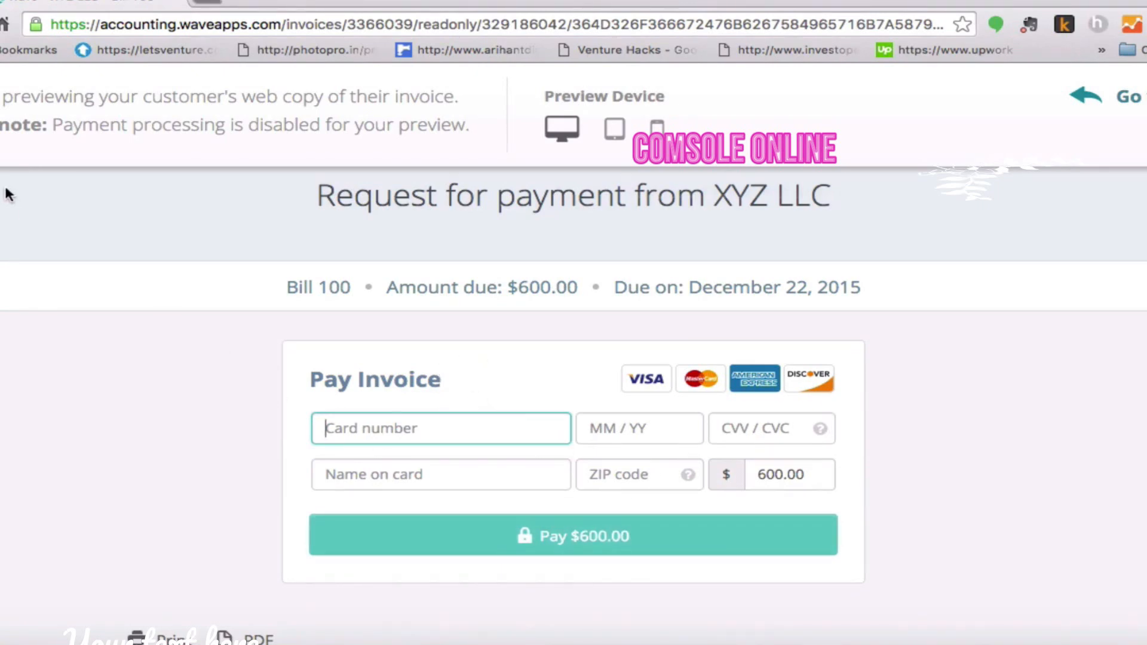
{"action": "key", "text": "super+Left"}
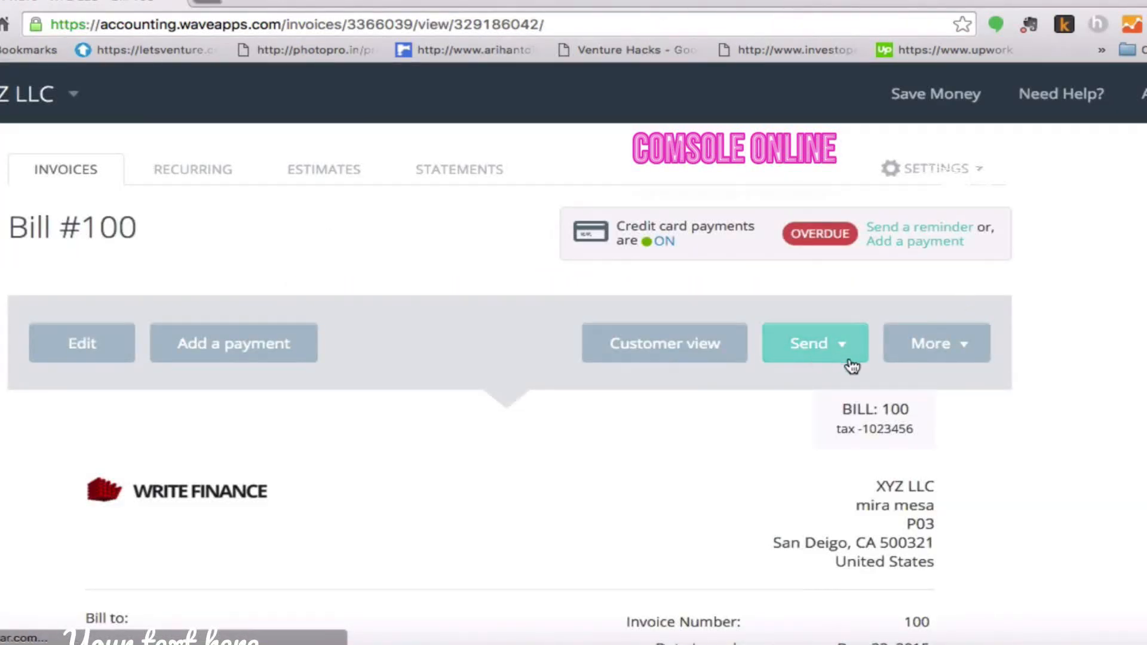
{"action": "scroll", "coordinate": [1133, 352], "scroll_direction": "down", "scroll_amount": 5}
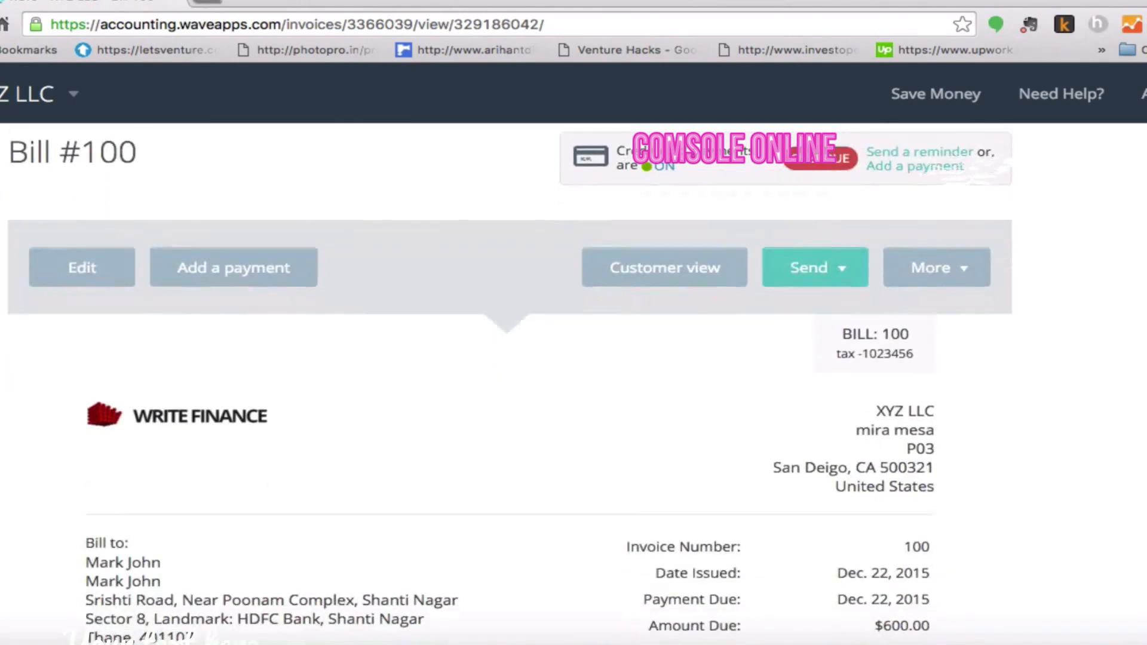
{"action": "scroll", "coordinate": [1134, 352], "scroll_direction": "up", "scroll_amount": 4}
{"action": "scroll", "coordinate": [210, 238], "scroll_direction": "up", "scroll_amount": 1}
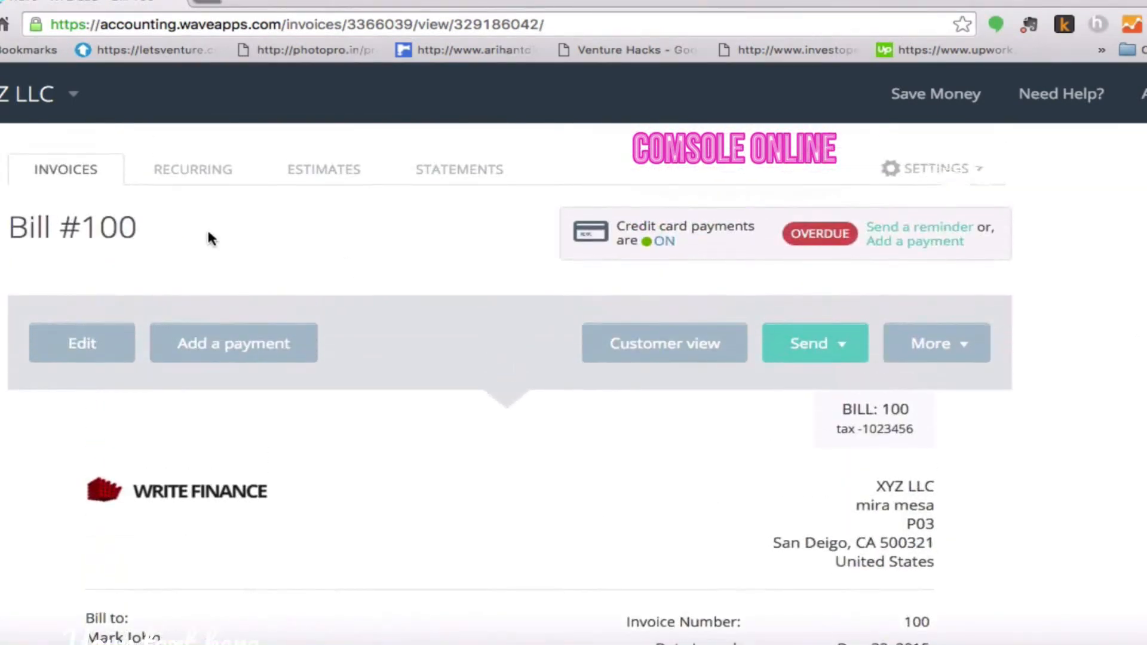
{"action": "left_click", "coordinate": [119, 342]}
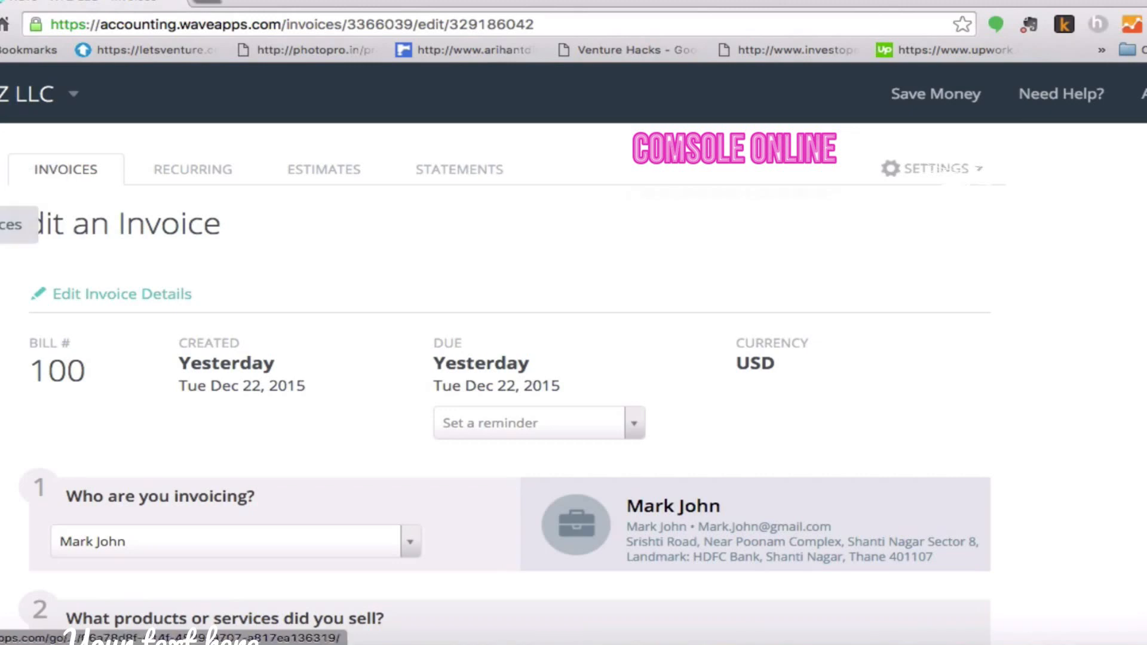
- Return to the invoices list and start recording a manual payment for invoice 100
{"action": "scroll", "coordinate": [503, 335], "scroll_direction": "down", "scroll_amount": 6}
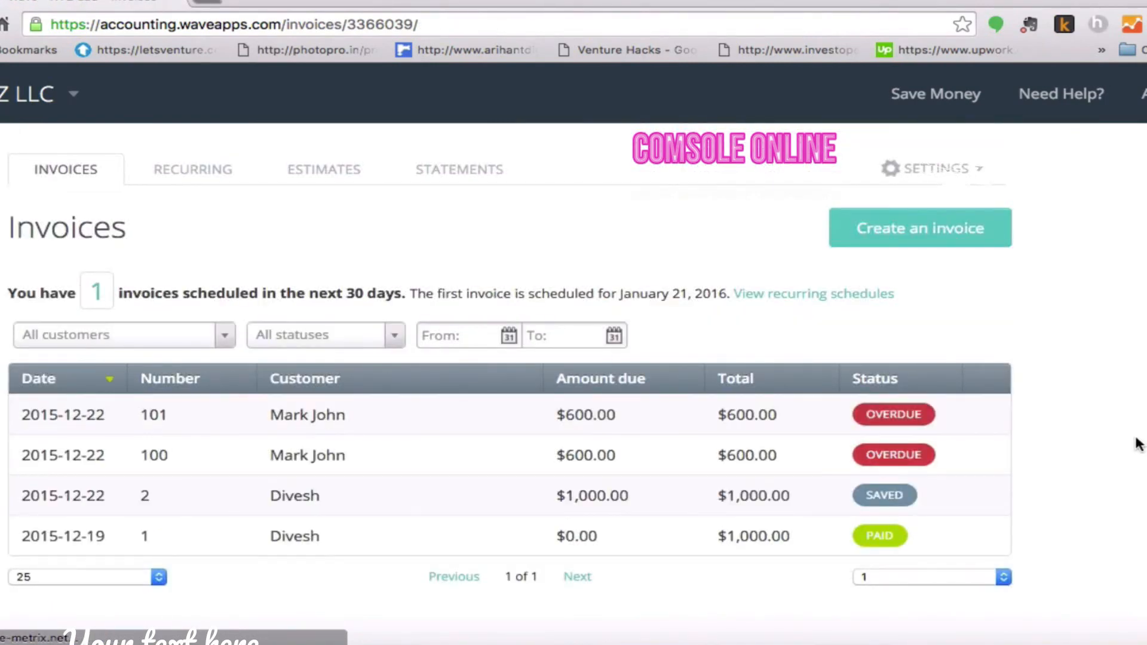
{"action": "scroll", "coordinate": [1119, 446], "scroll_direction": "down", "scroll_amount": 1}
{"action": "scroll", "coordinate": [739, 402], "scroll_direction": "down", "scroll_amount": 4}
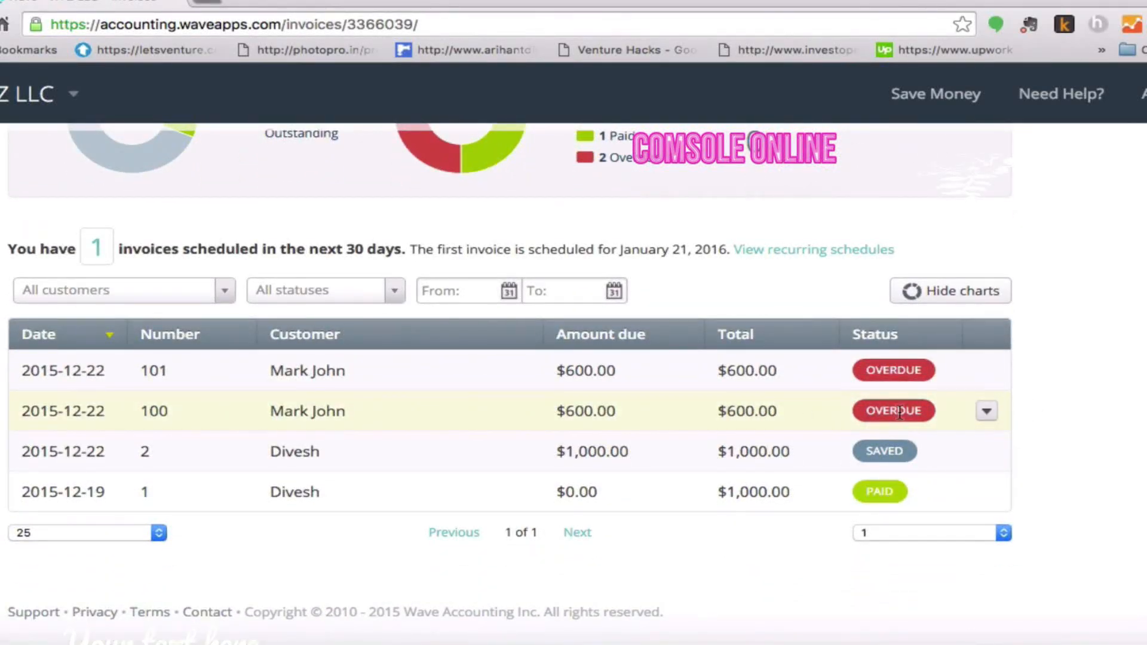
{"action": "left_click", "coordinate": [987, 412]}
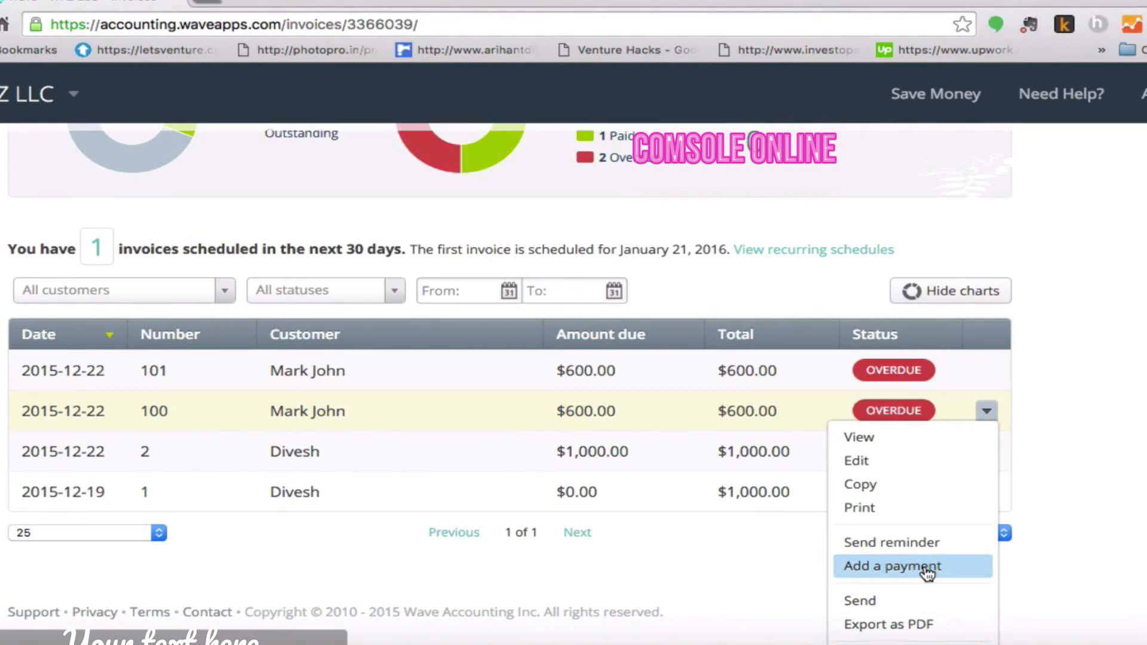
{"action": "left_click", "coordinate": [986, 419]}
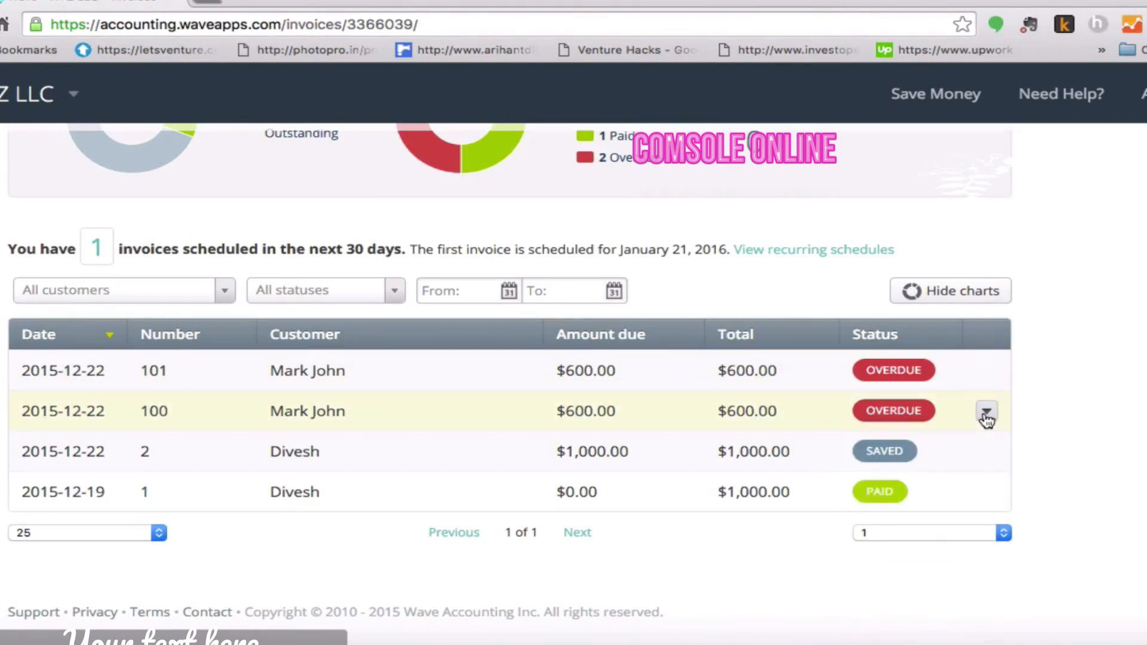
{"action": "left_click", "coordinate": [986, 419]}
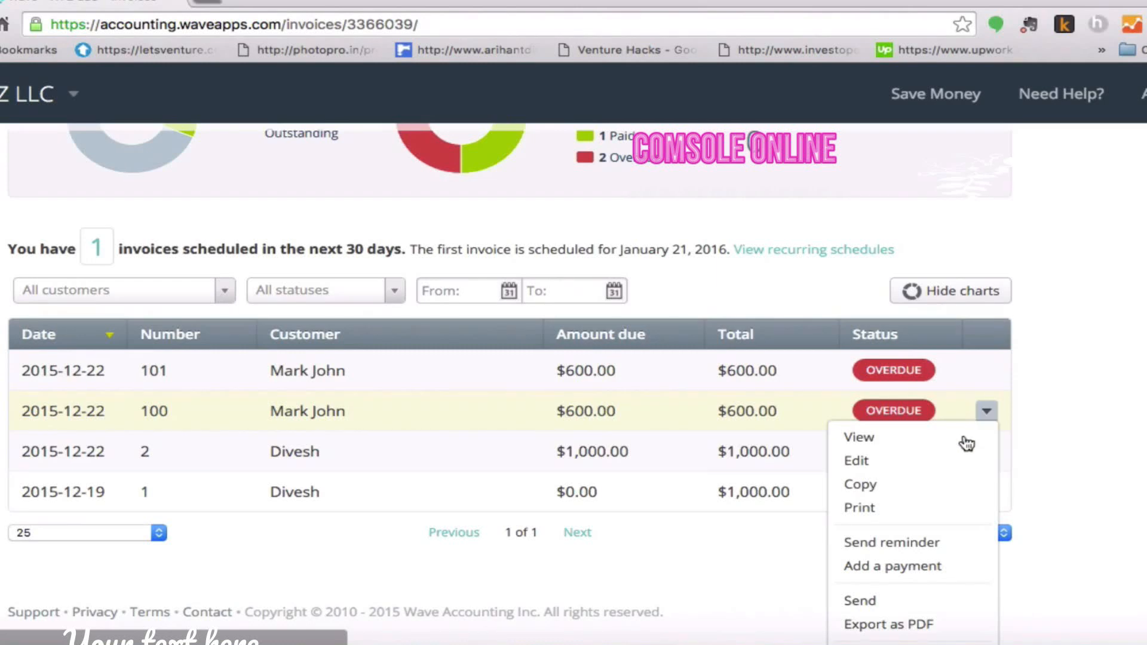
{"action": "left_click", "coordinate": [914, 573]}
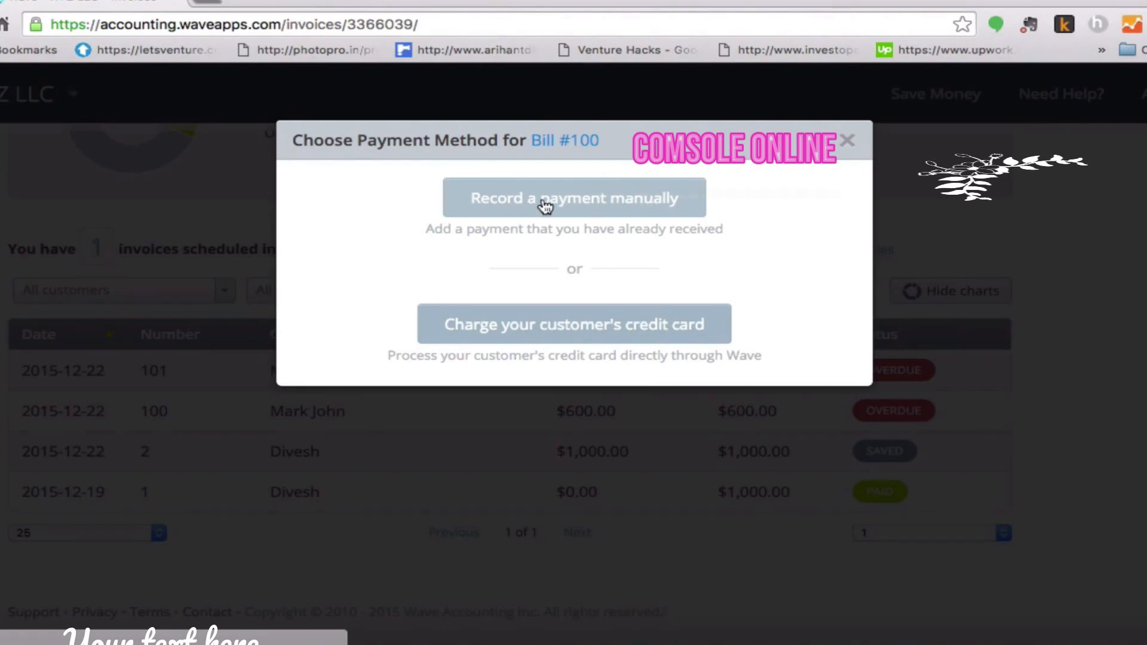
{"action": "left_click", "coordinate": [544, 203]}
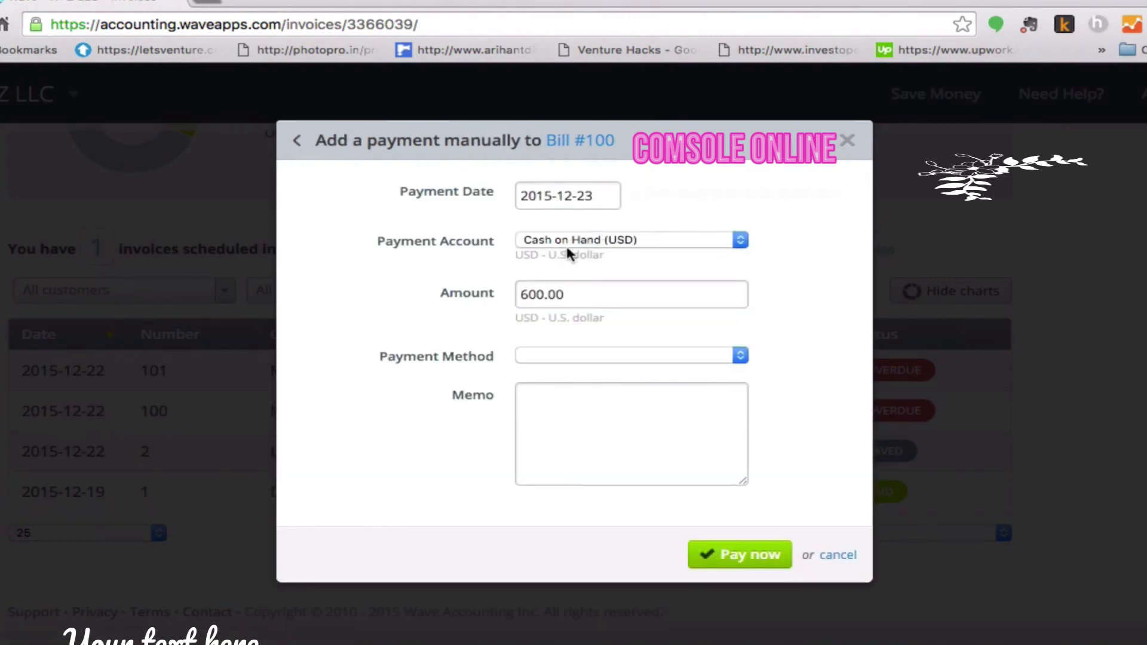
- Choose Cash on Hand (USD) as the payment account and Bank Transfer as the payment method
{"action": "left_click", "coordinate": [741, 240]}
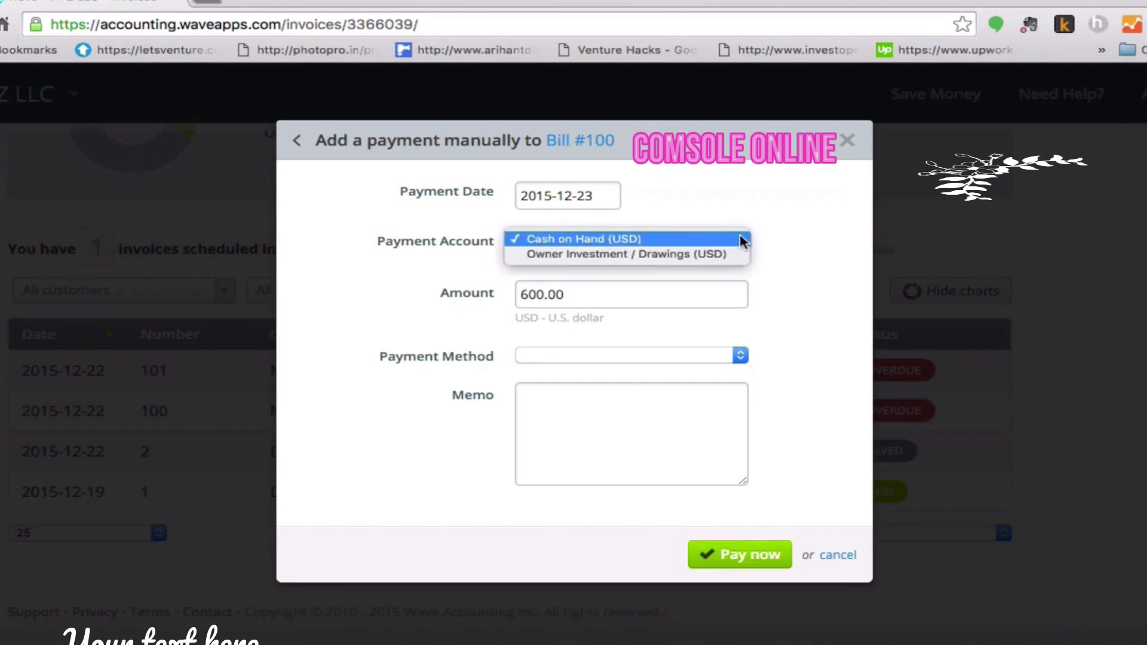
{"action": "left_click", "coordinate": [702, 242]}
{"action": "left_click", "coordinate": [701, 241]}
{"action": "left_click", "coordinate": [701, 238]}
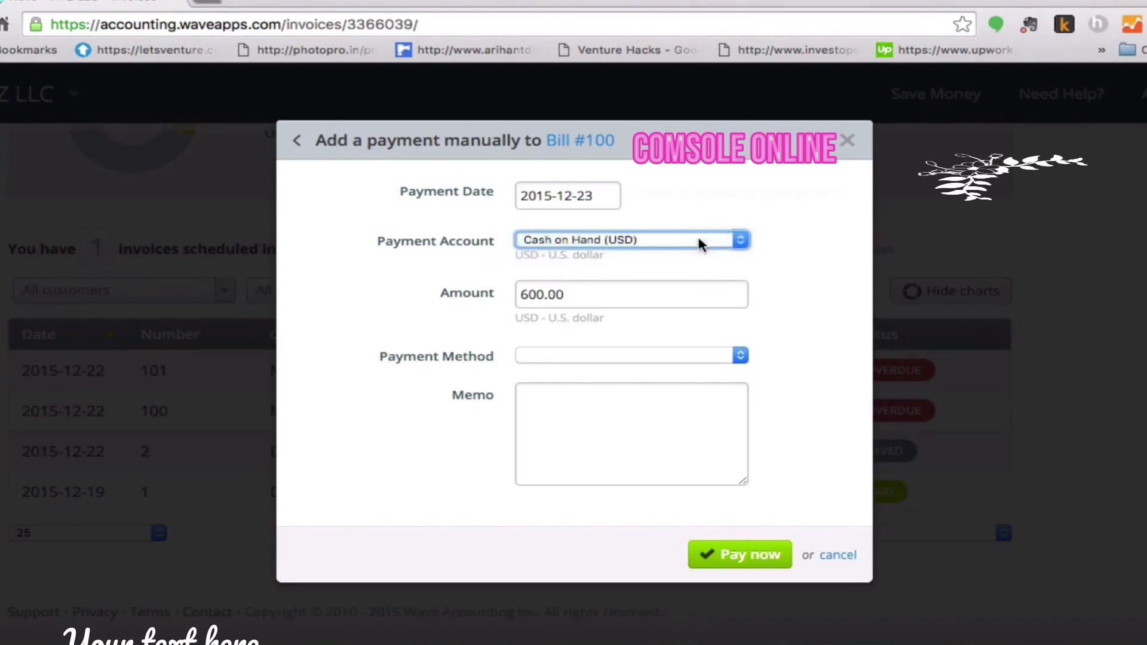
{"action": "left_click", "coordinate": [741, 240]}
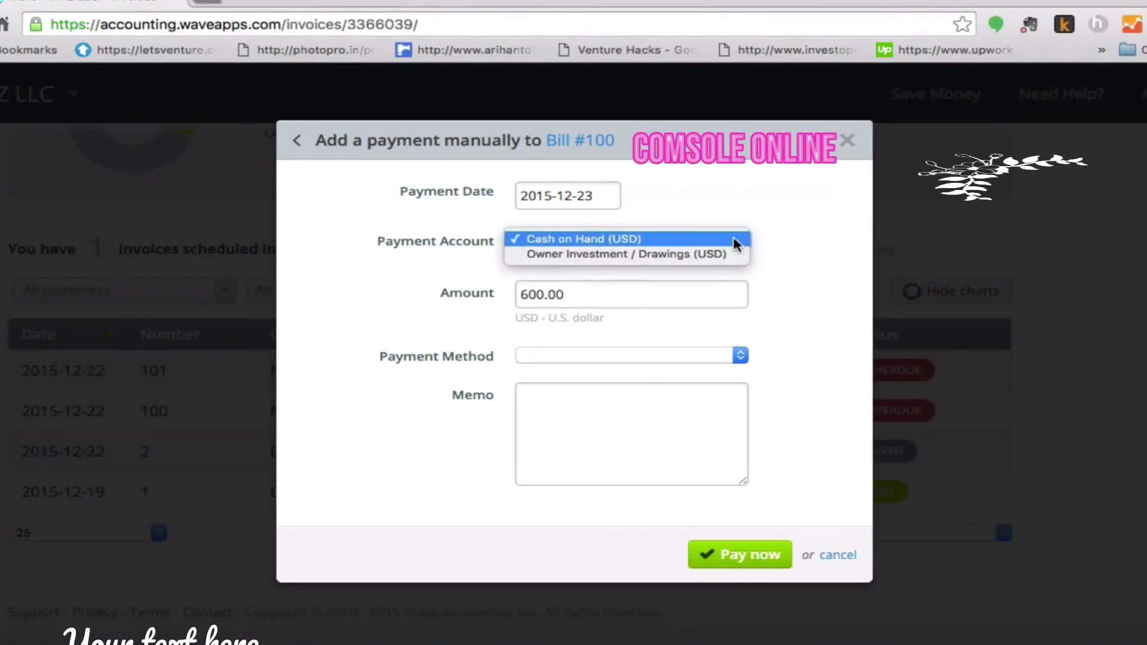
{"action": "left_click", "coordinate": [733, 238]}
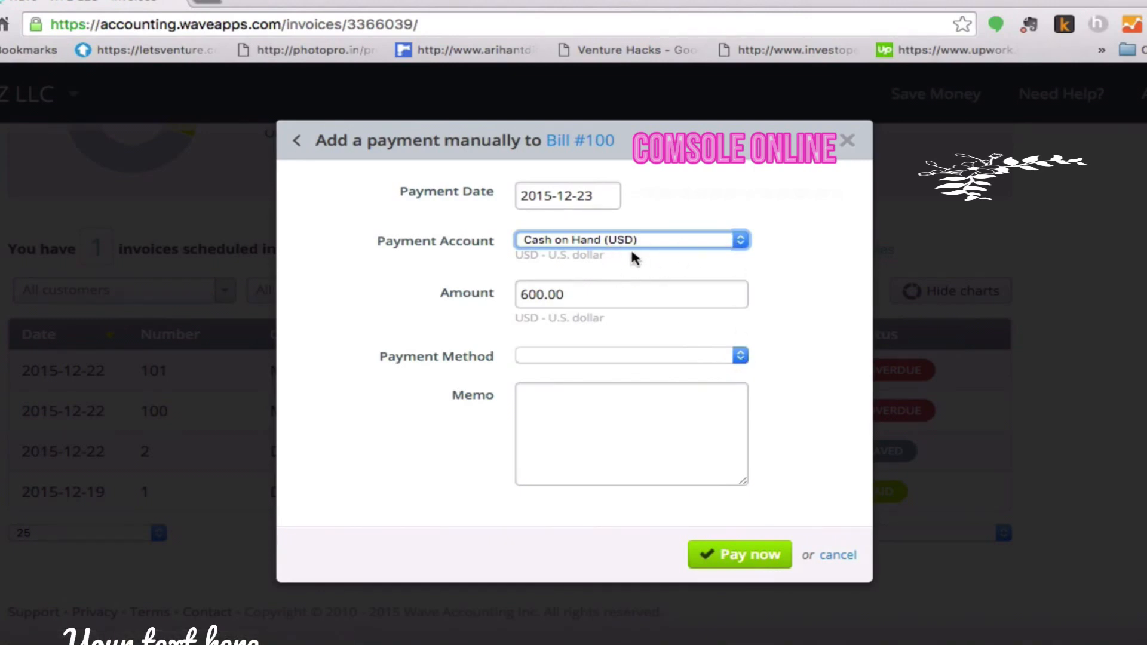
{"action": "left_click", "coordinate": [738, 357]}
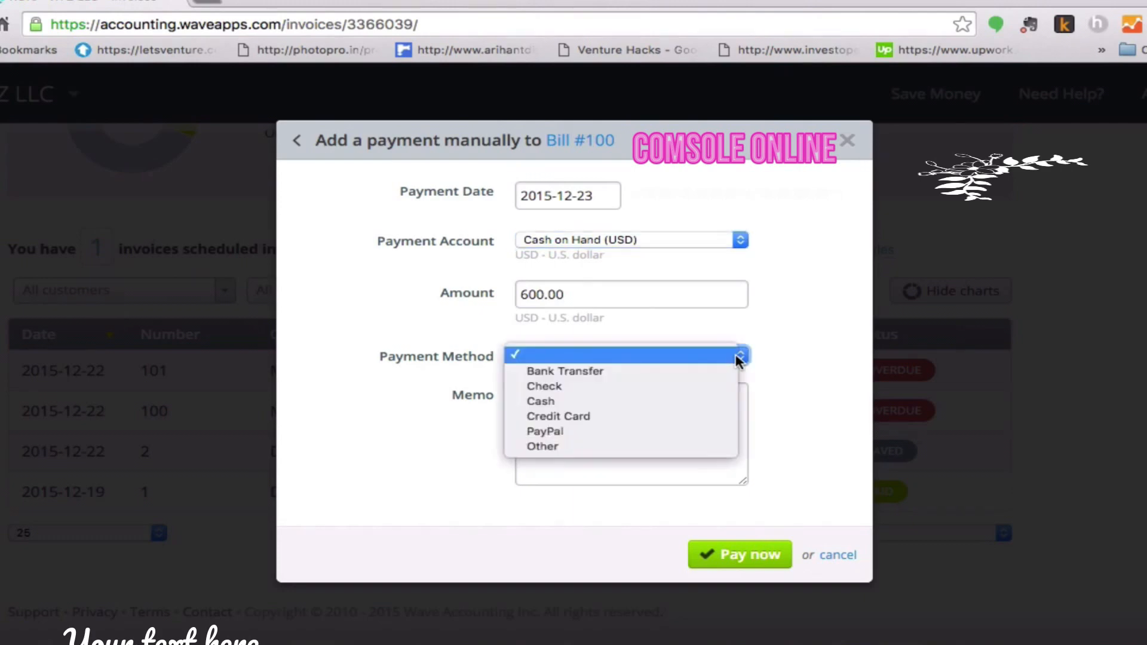
{"action": "left_click", "coordinate": [705, 370]}
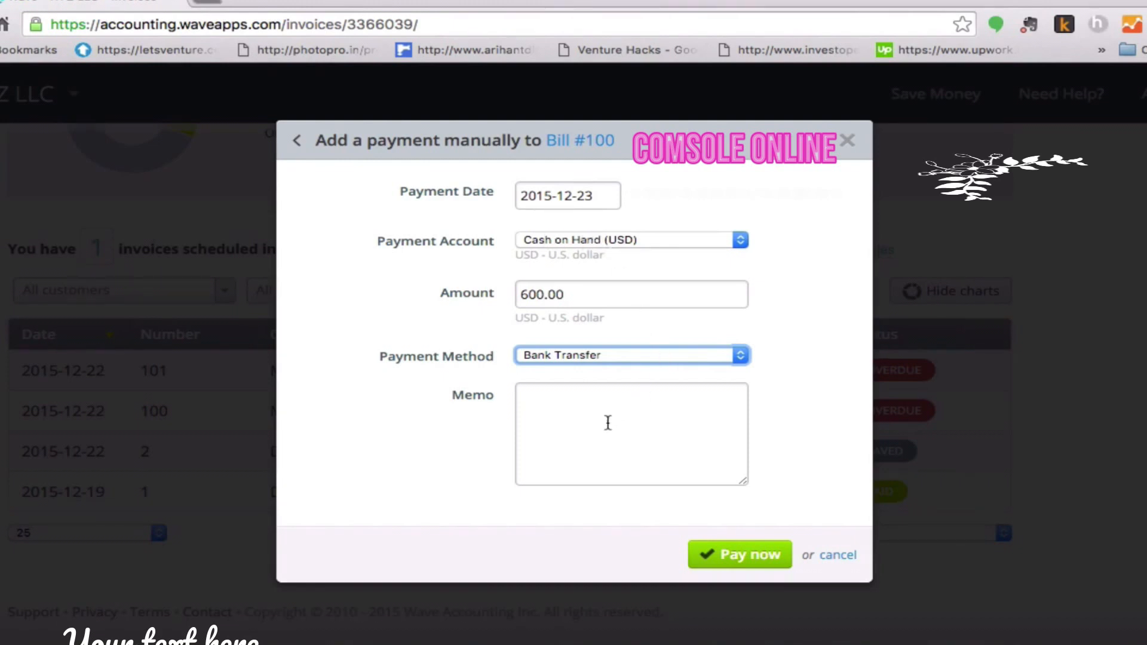
- Change the payment method to Check, record the 600.00 payment to Bill #100 without a memo, and dismiss the confirmation
{"action": "left_click", "coordinate": [592, 393]}
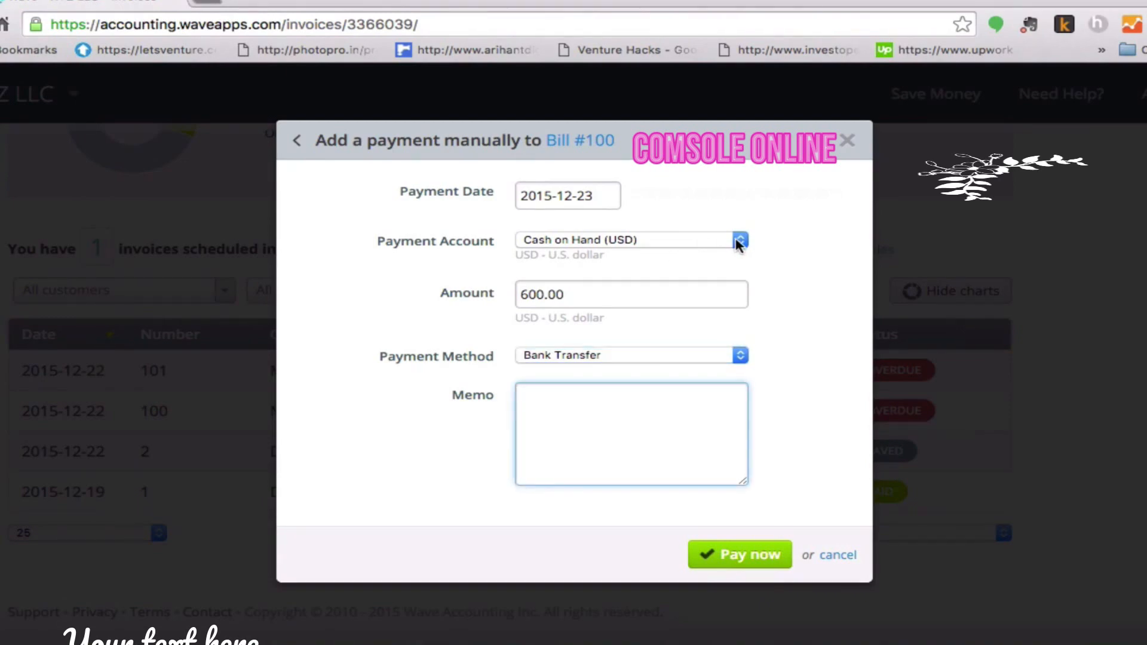
{"action": "left_click", "coordinate": [740, 356]}
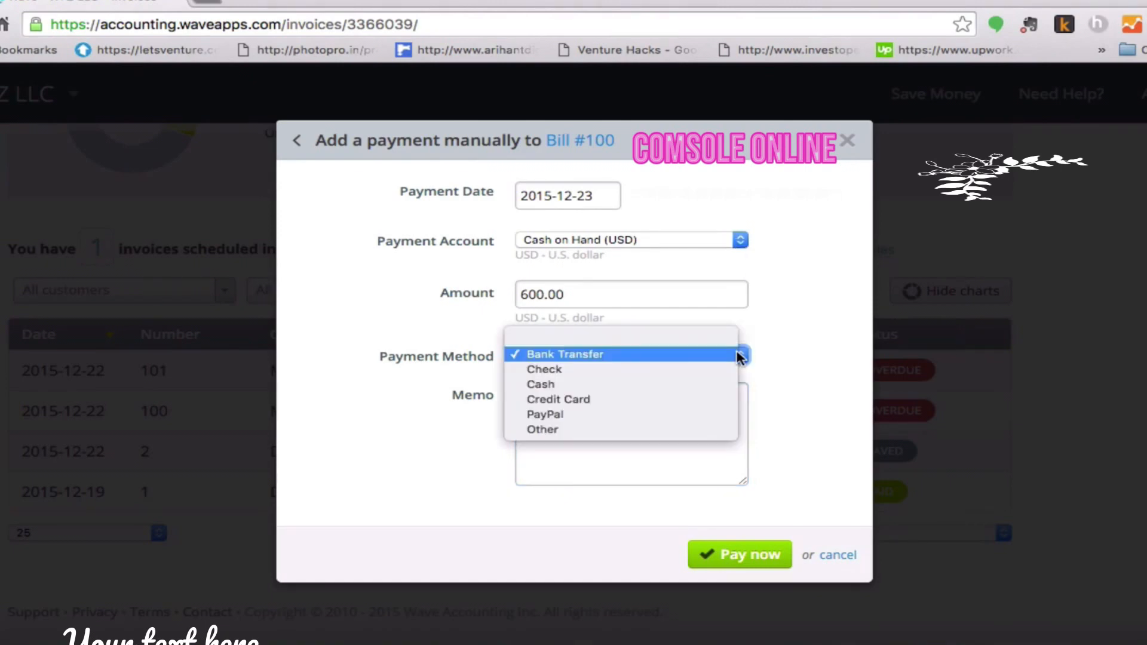
{"action": "left_click", "coordinate": [649, 371]}
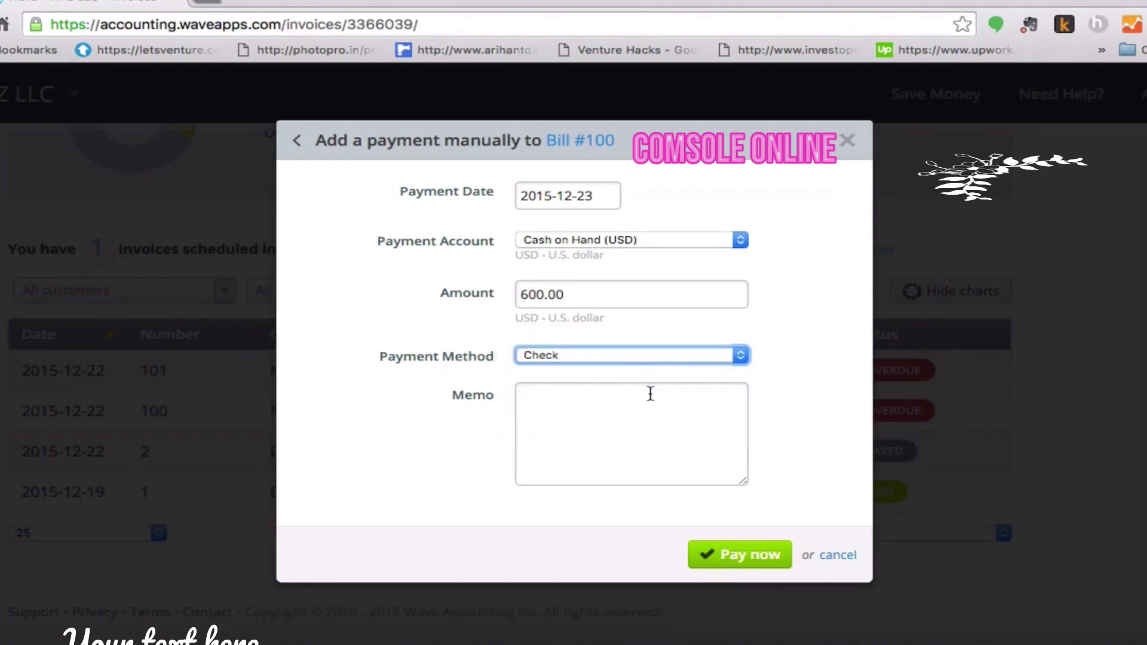
{"action": "left_click", "coordinate": [636, 425]}
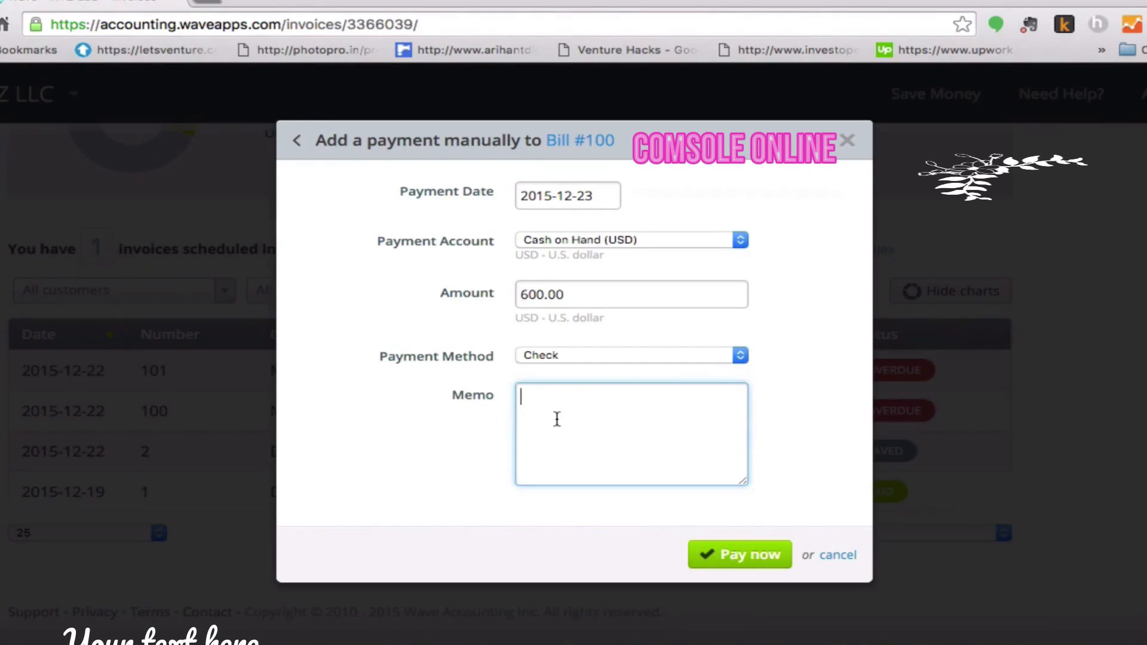
{"action": "left_click", "coordinate": [743, 562]}
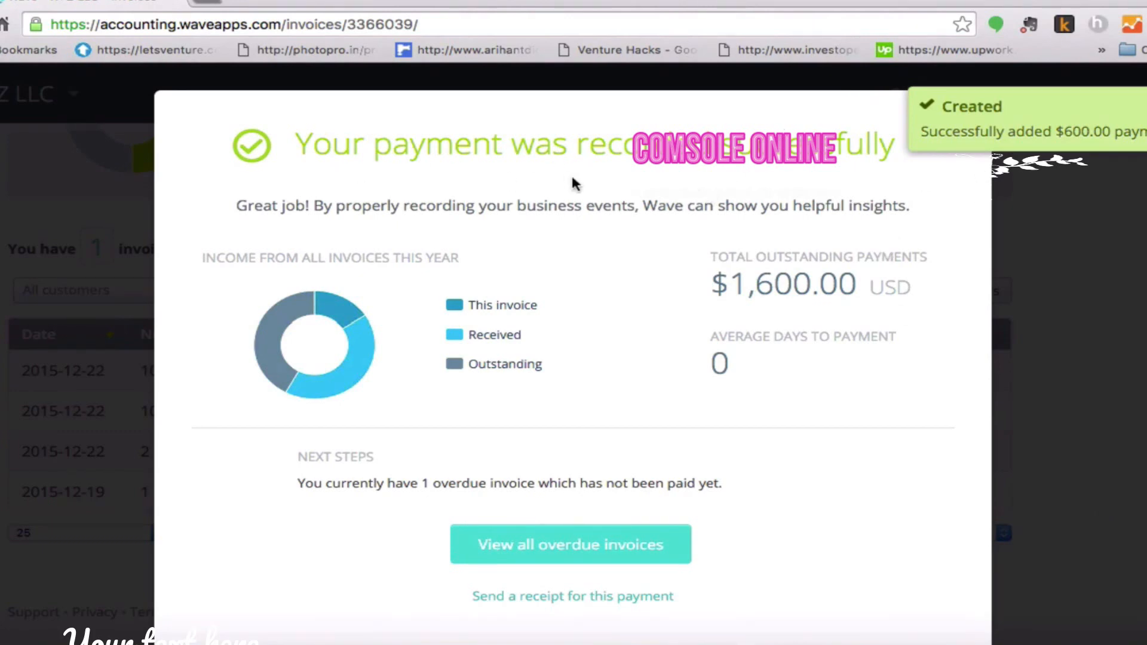
{"action": "left_click", "coordinate": [955, 117]}
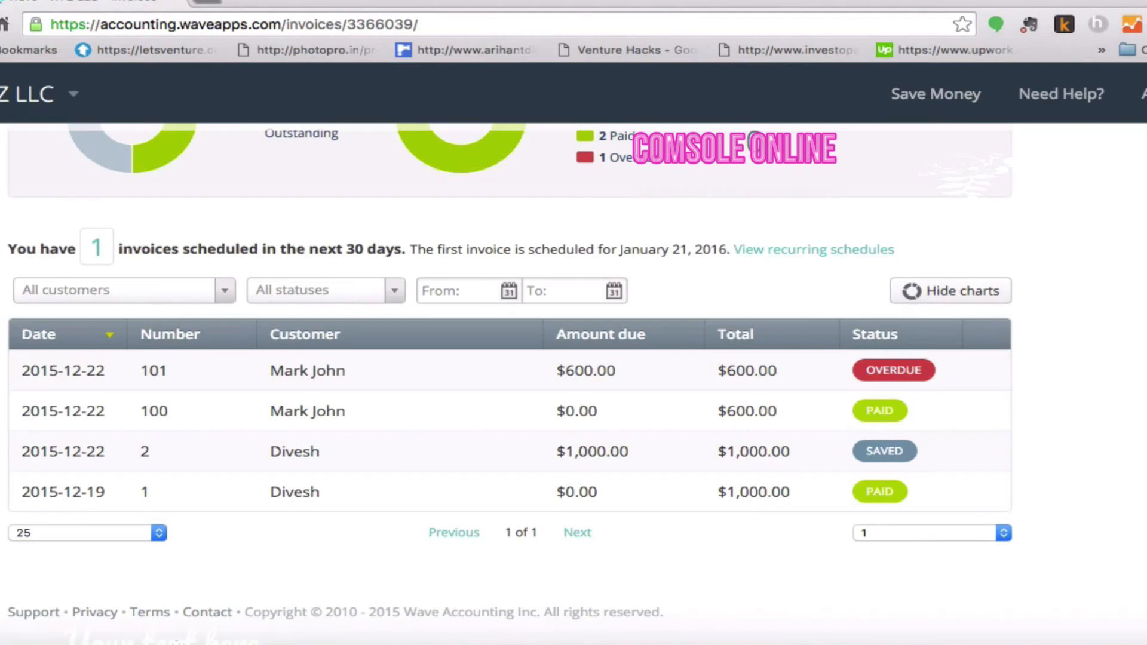
{"action": "left_click", "coordinate": [784, 1]}
{"action": "left_click", "coordinate": [813, 5]}
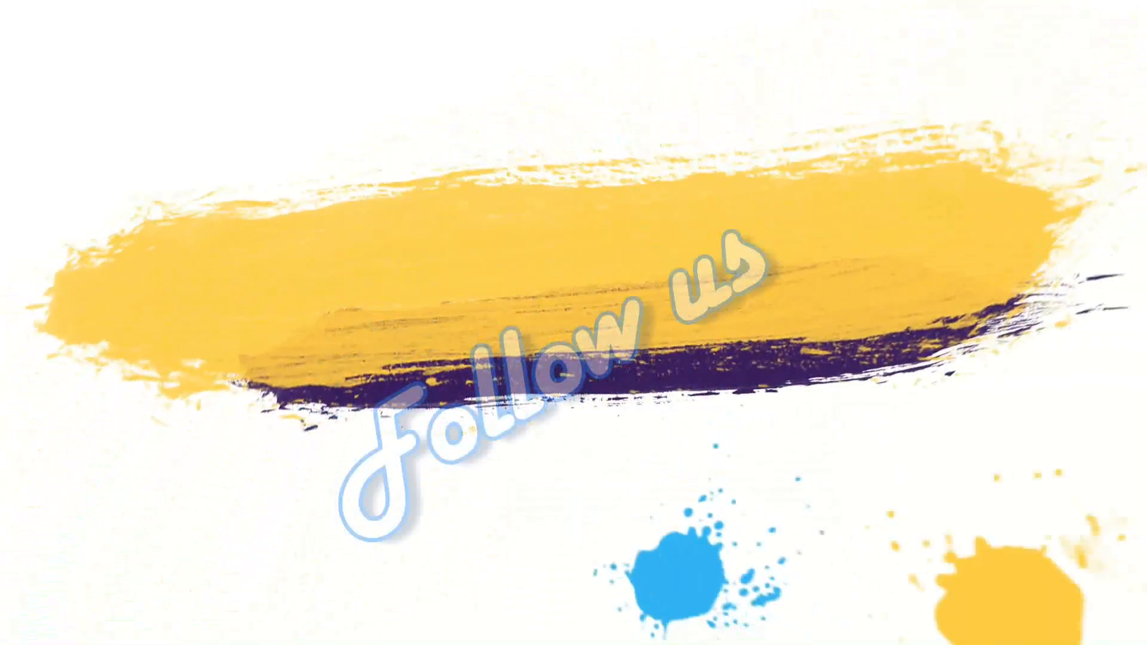